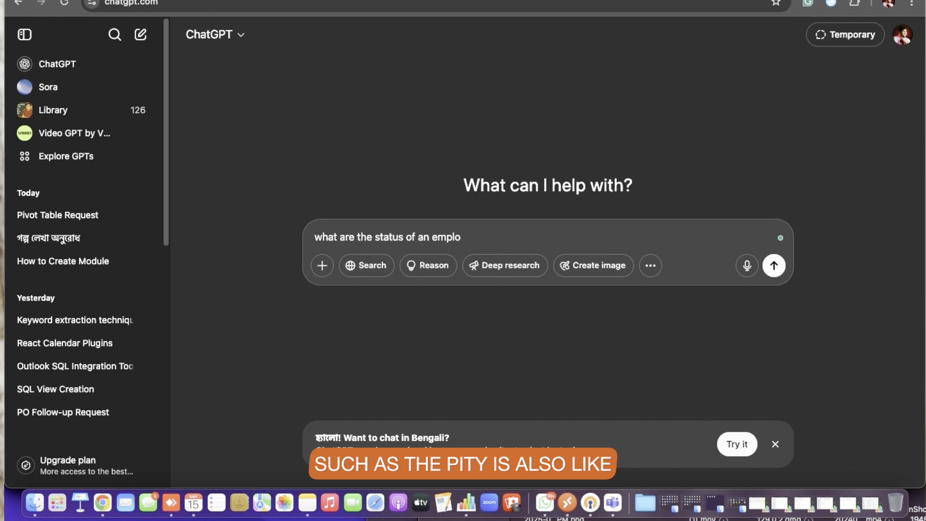
Ask ChatGPT "what are the status of an employee in an organisation"
type("ee in an ")
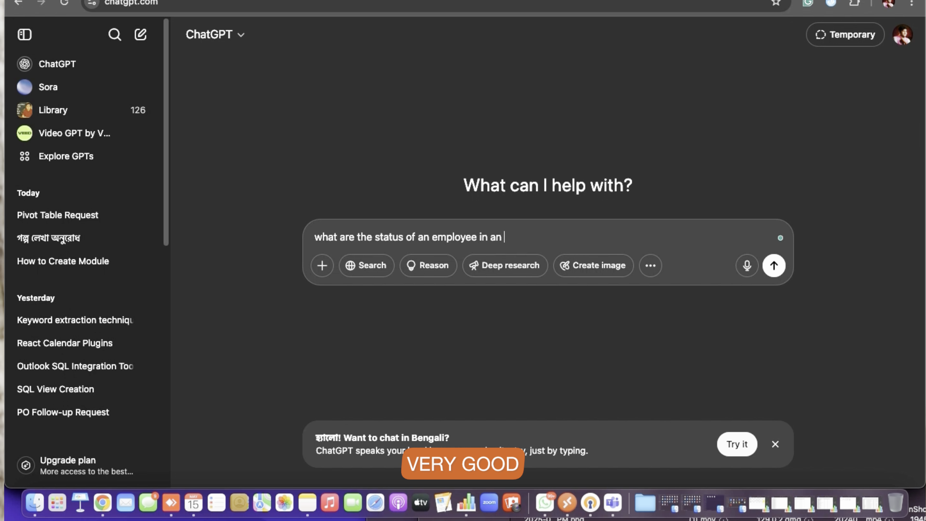
type("organisation")
key("Return")
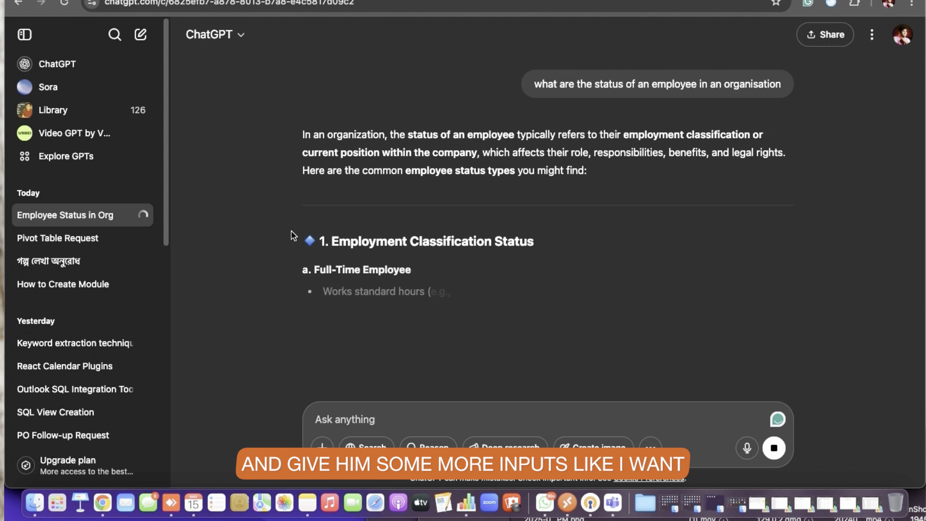
Follow up in the chat with "i want status like WORKING, RESIGNED, etc"
type("i want status like W")
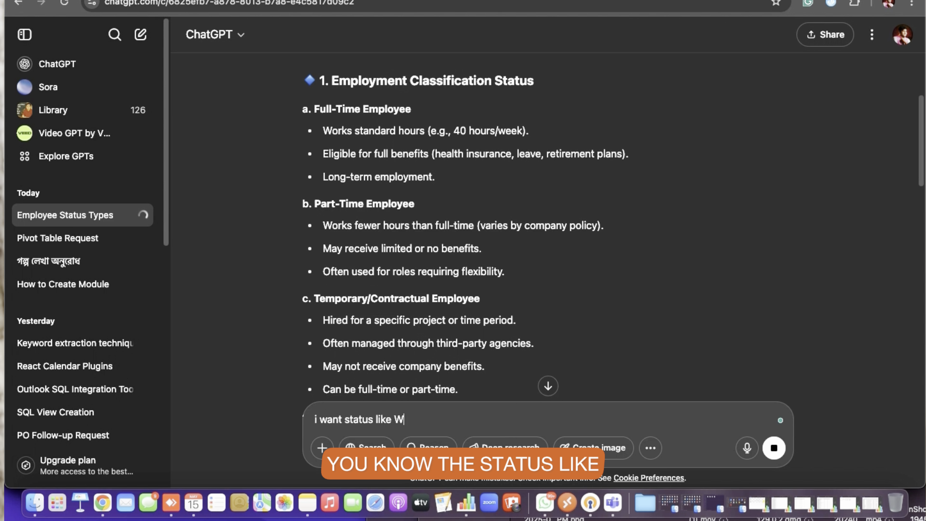
type("ORKING, ")
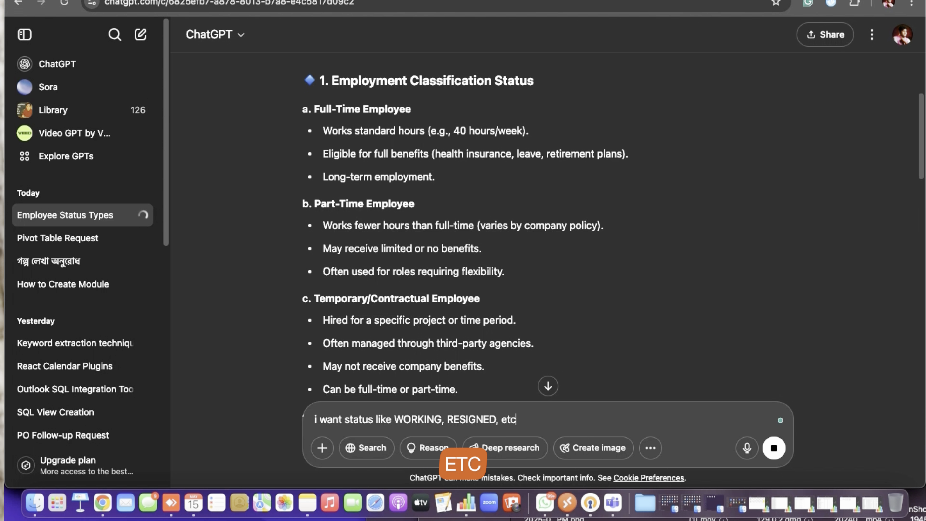
type("RESIGNED, etc")
key("Return")
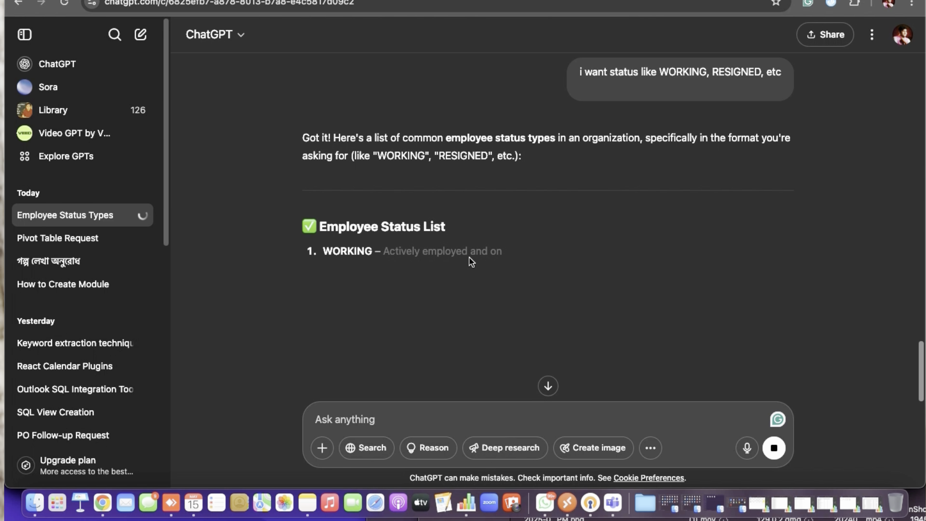
Fill the new radio field's Options with WORKING,RESIGNED,TERMINATED,RETIRED copied from the chat answer, then add the field
double_click(343, 251)
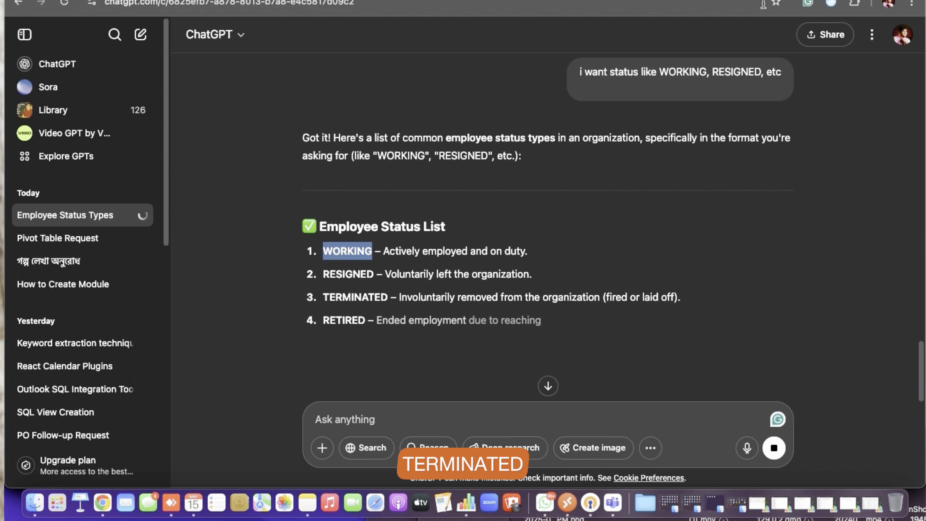
key("ctrl+Tab")
left_click(726, 269)
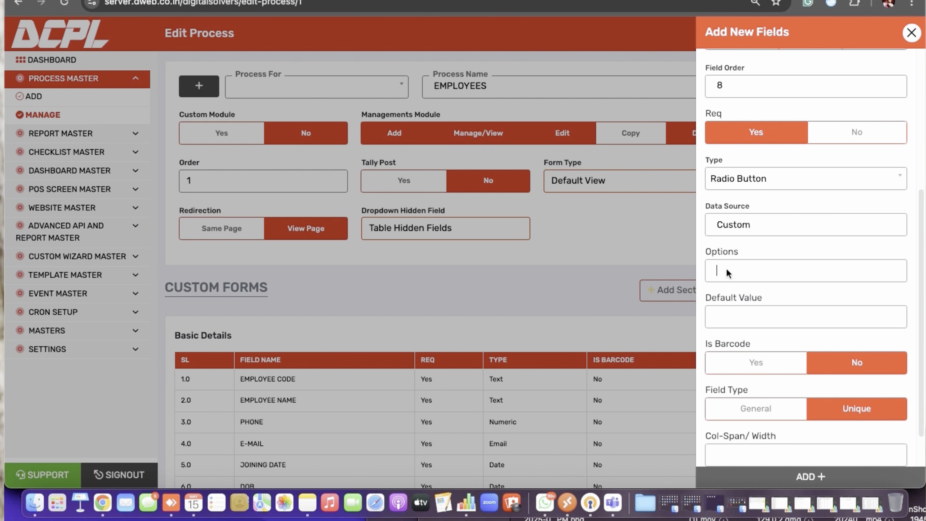
type(",")
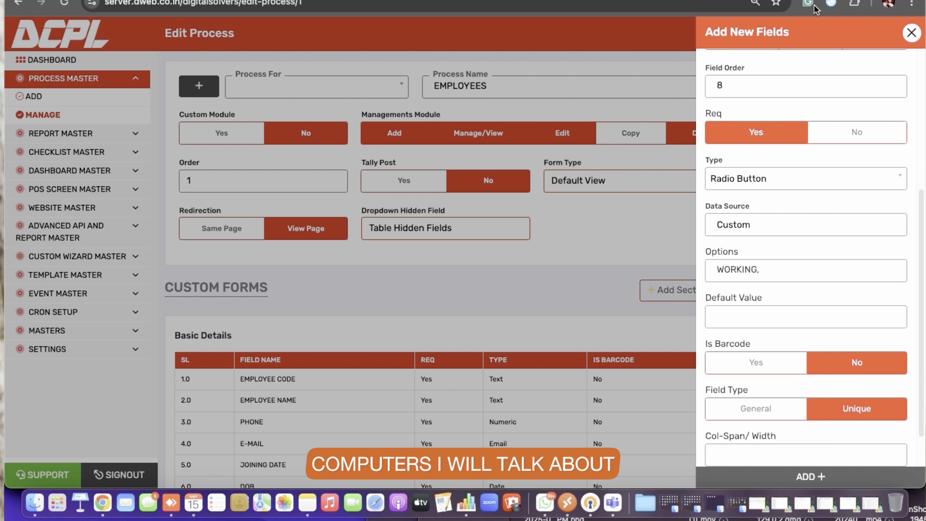
key("ctrl+shift+Tab")
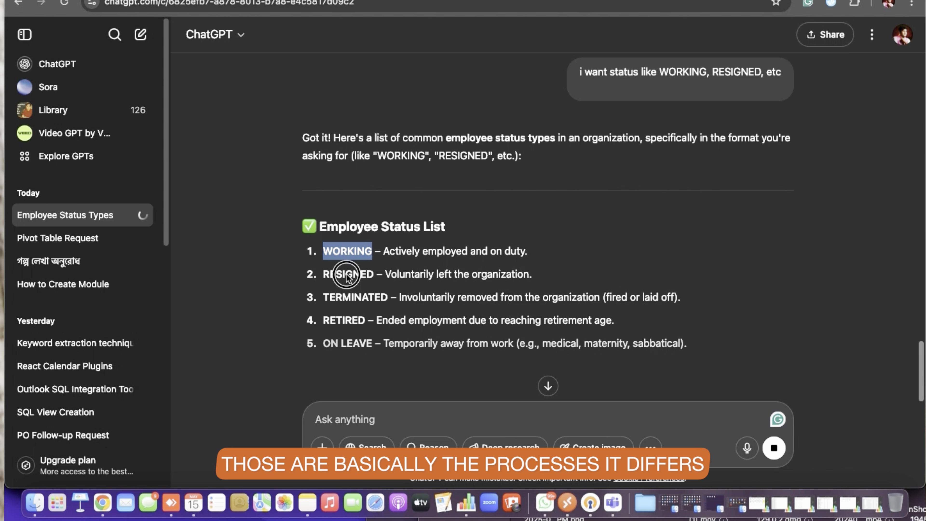
double_click(347, 273)
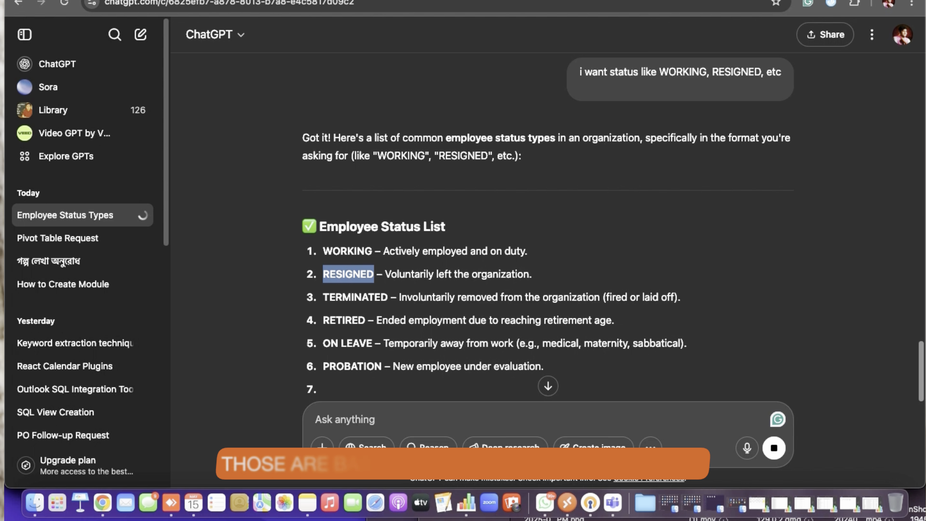
key("ctrl+Tab")
type("WORKING,")
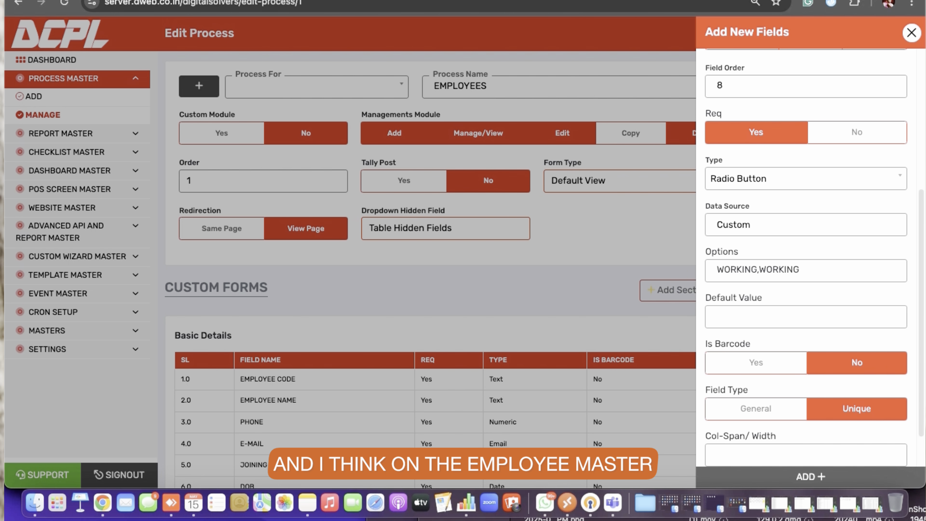
key("super+z")
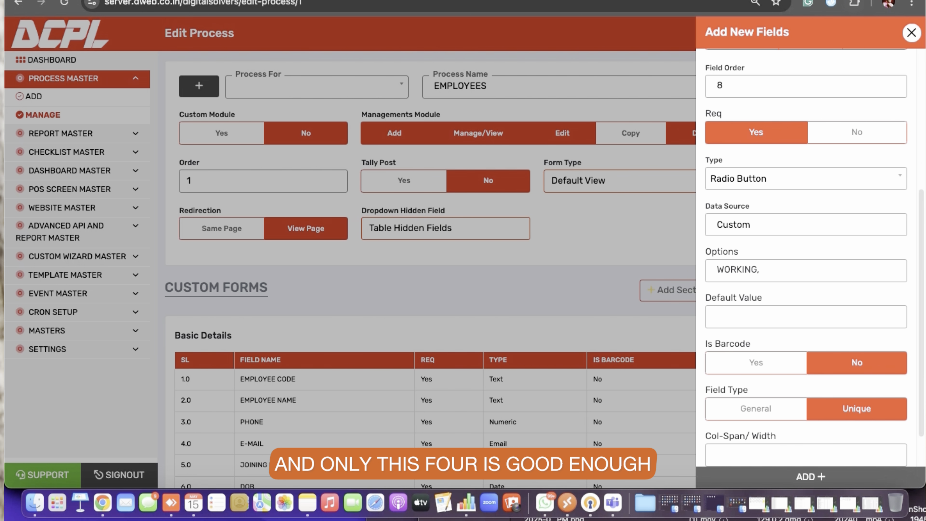
key("ctrl+Tab")
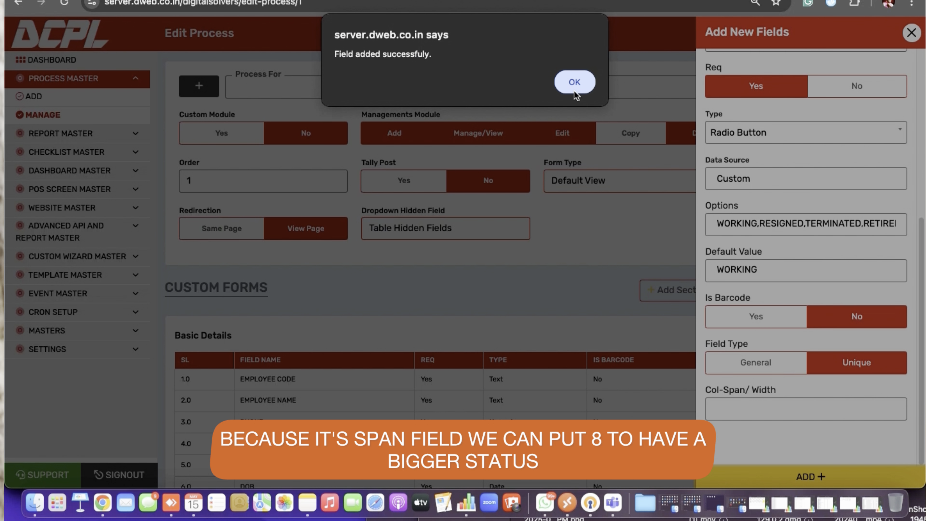
left_click(574, 83)
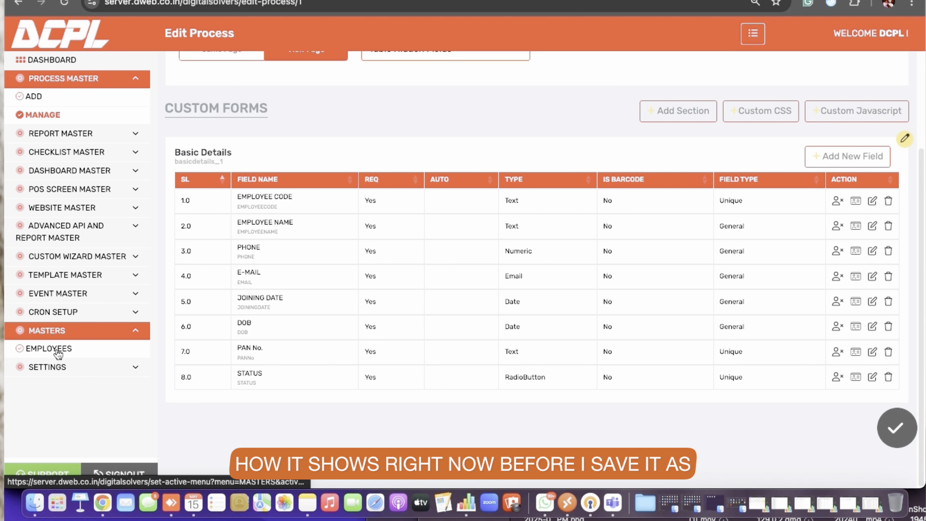
Open the Employees entry form and try the status buttons and the joining date calendar
left_click(772, 1)
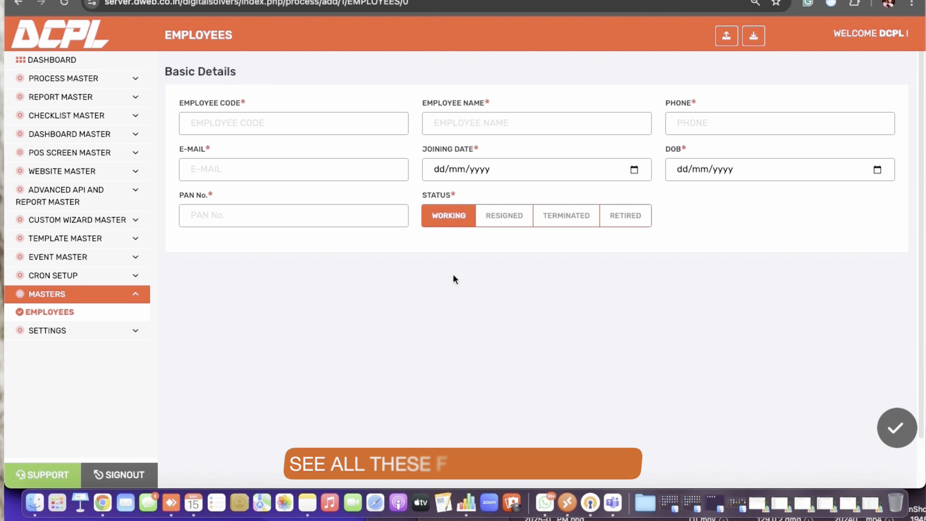
left_click(503, 216)
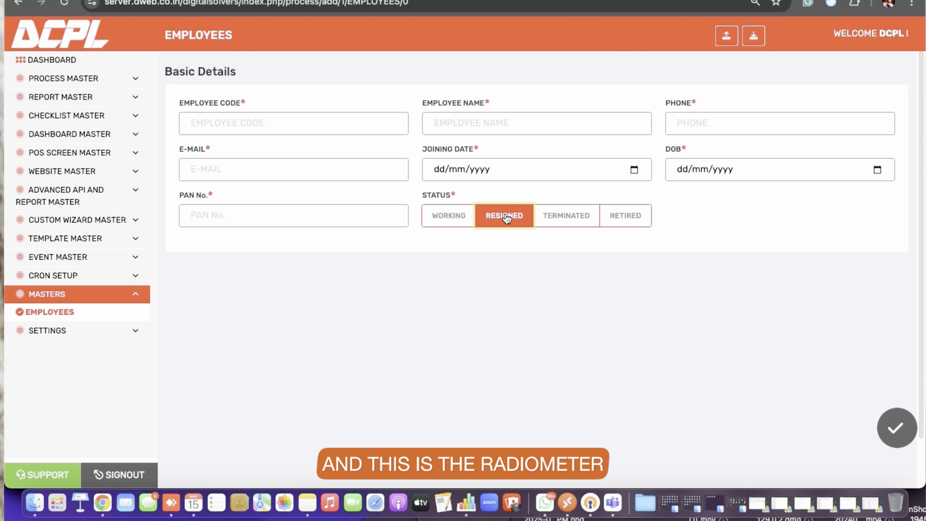
left_click(583, 221)
left_click(449, 216)
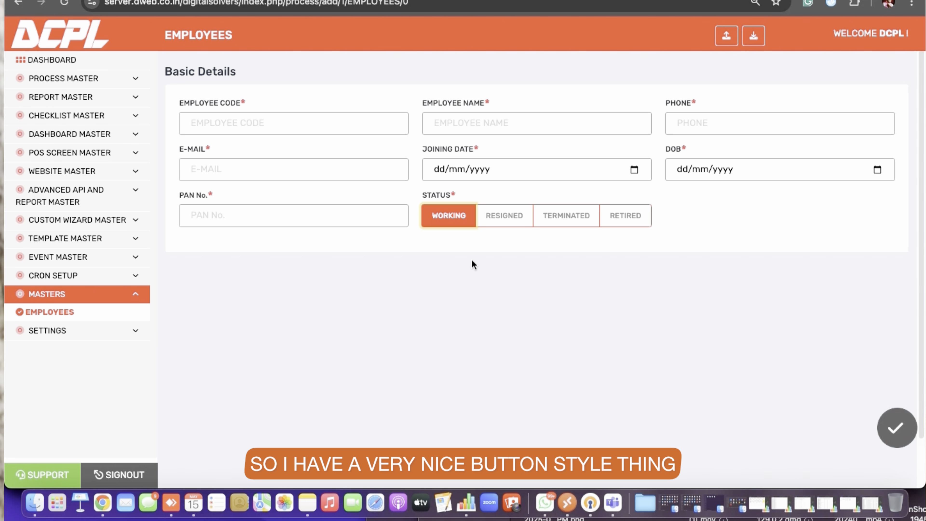
left_click(628, 168)
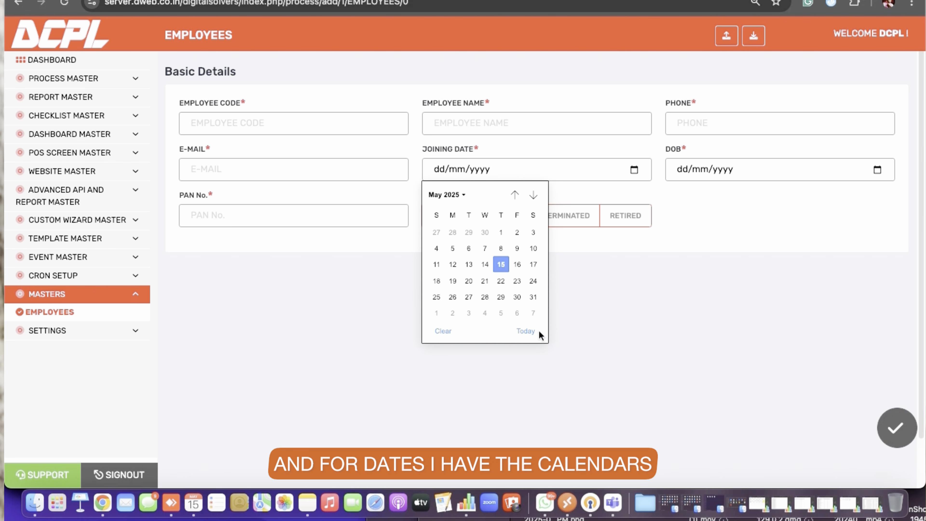
left_click(582, 322)
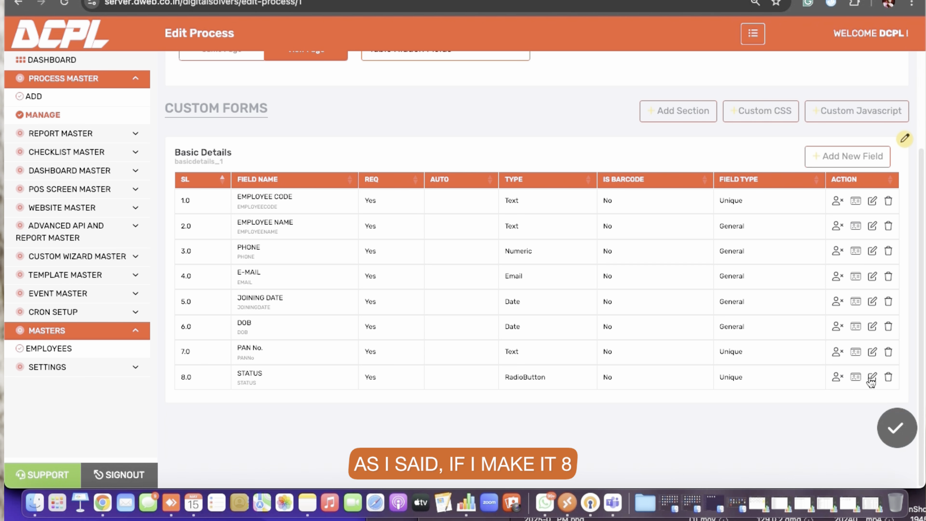
Edit the STATUS field, setting its Col-Span/Width to 8, and update it
left_click(871, 379)
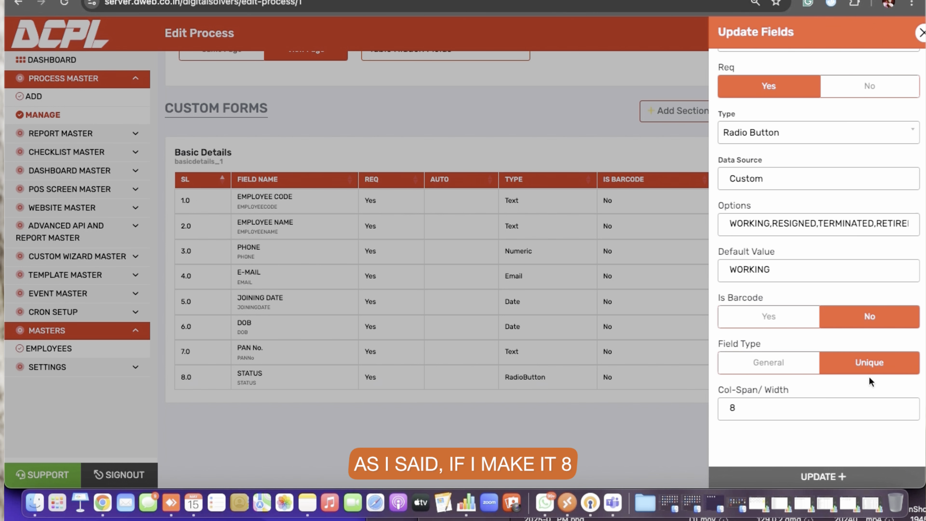
left_click(804, 475)
Reload the Employees entry form and try the widened status buttons
left_click(575, 82)
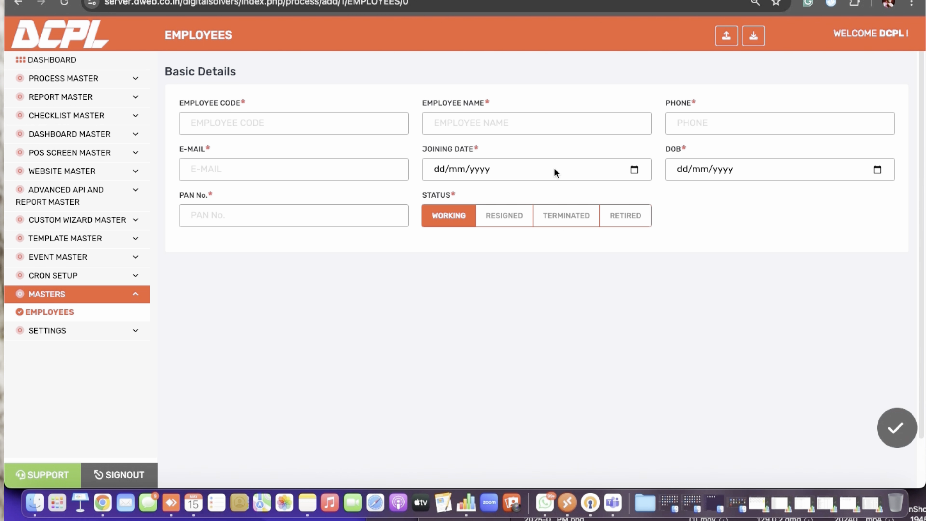
key("super+r")
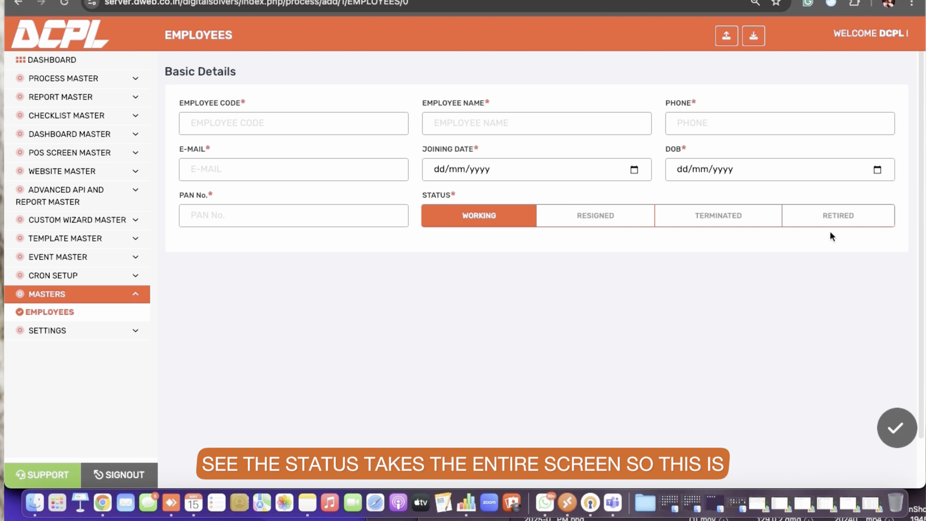
left_click(834, 219)
left_click(564, 218)
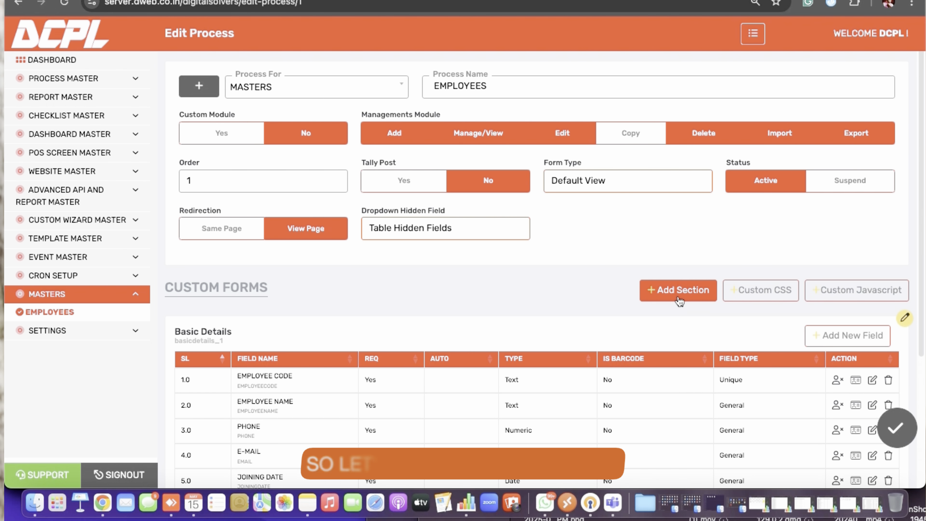
Add a section named Bank Details, order 2, with multiple line items and no Div Design
left_click(678, 295)
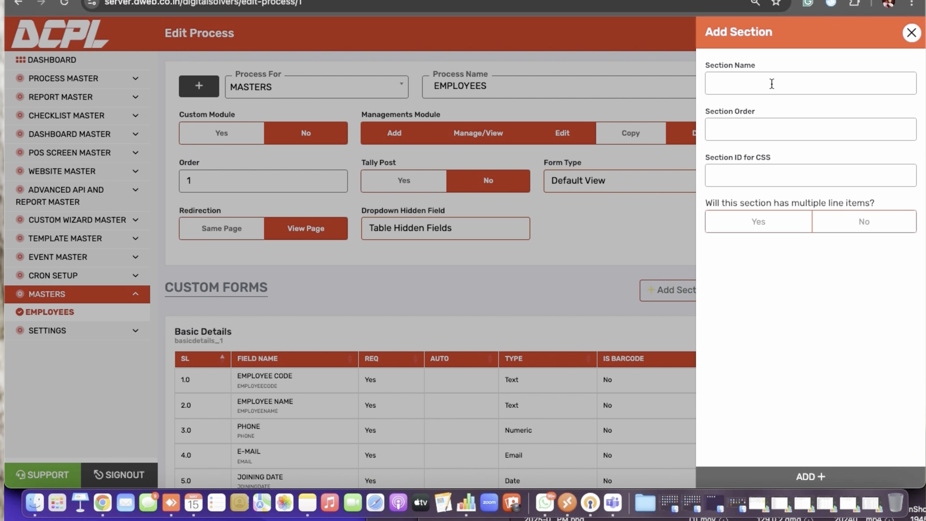
left_click(771, 84)
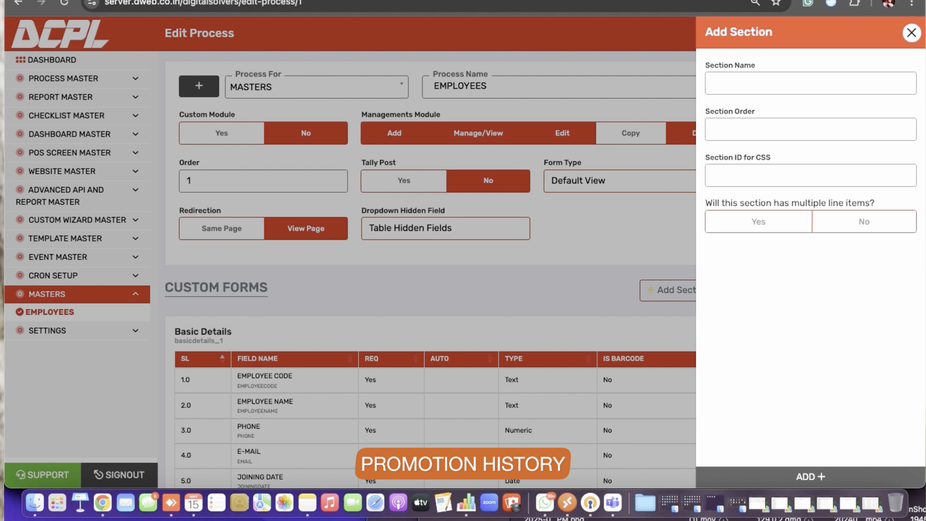
type("Bank Details")
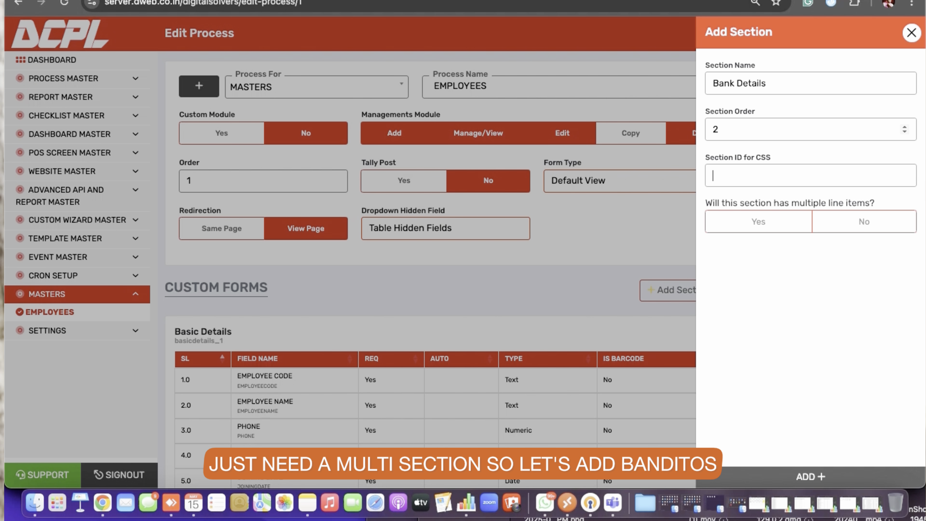
left_click(760, 221)
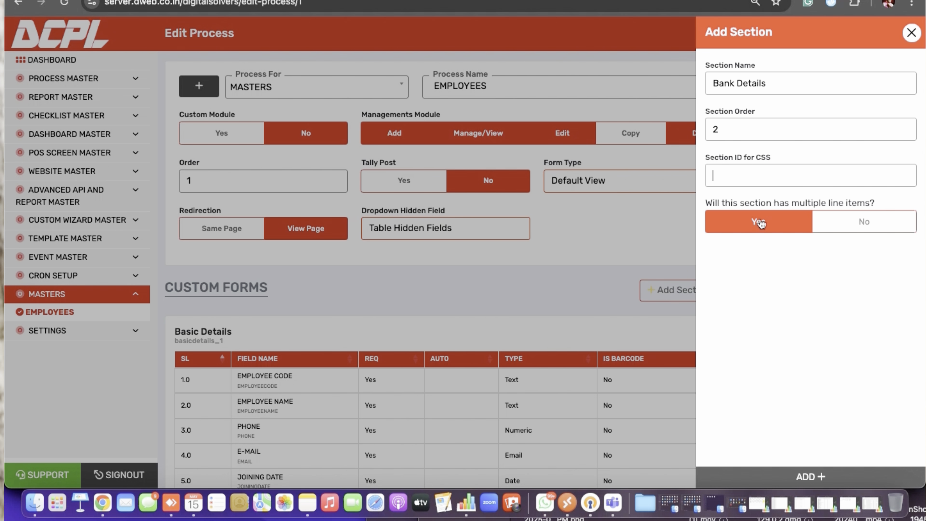
left_click(760, 221)
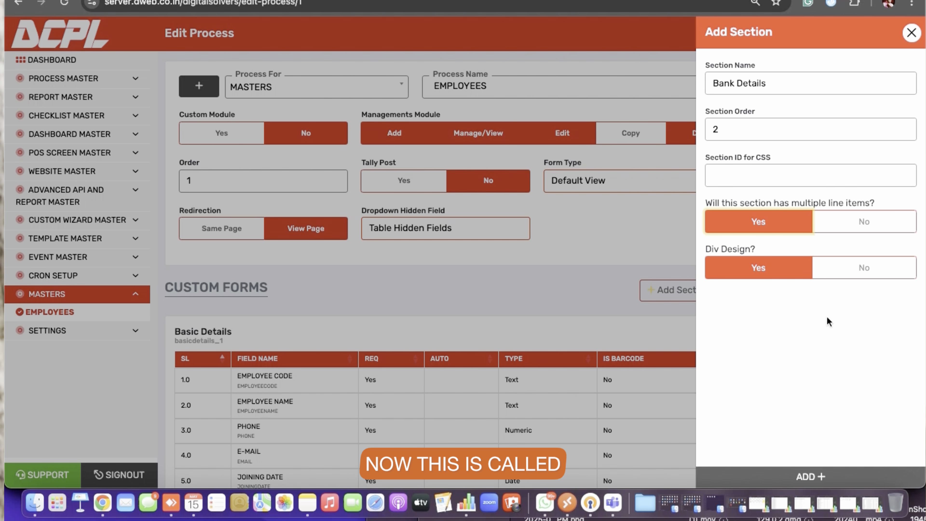
left_click(863, 276)
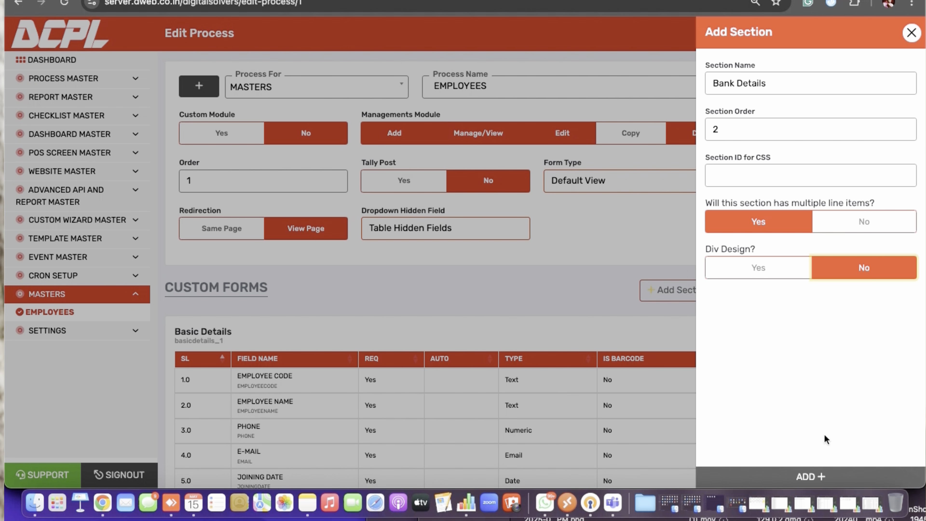
left_click(816, 475)
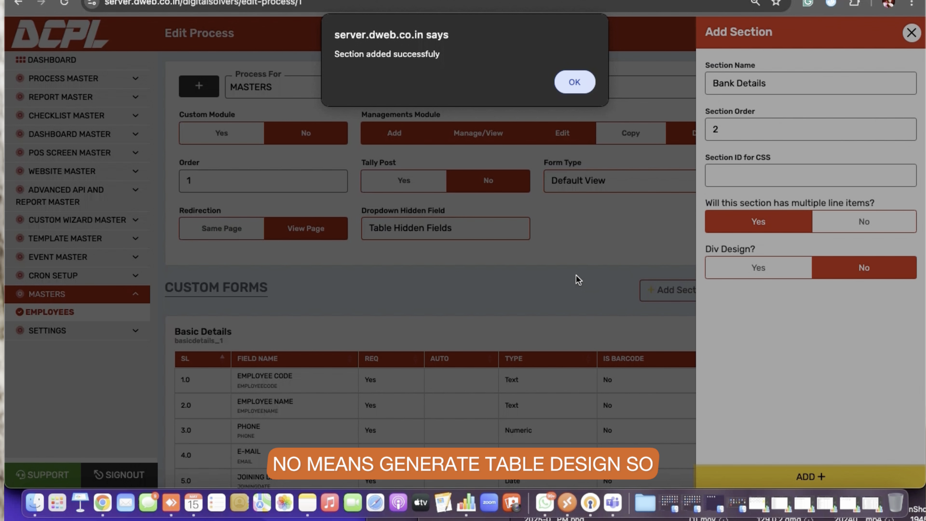
left_click(579, 91)
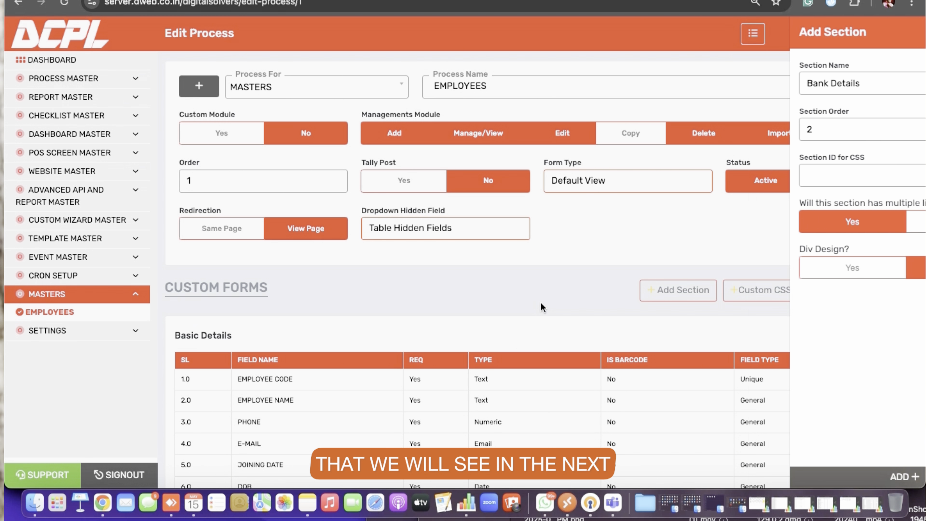
Add a BANK NAME text field to the Bank Details section with placeholder BANK NAME, field order 1 and limit 255
scroll(910, 343, "down", 5)
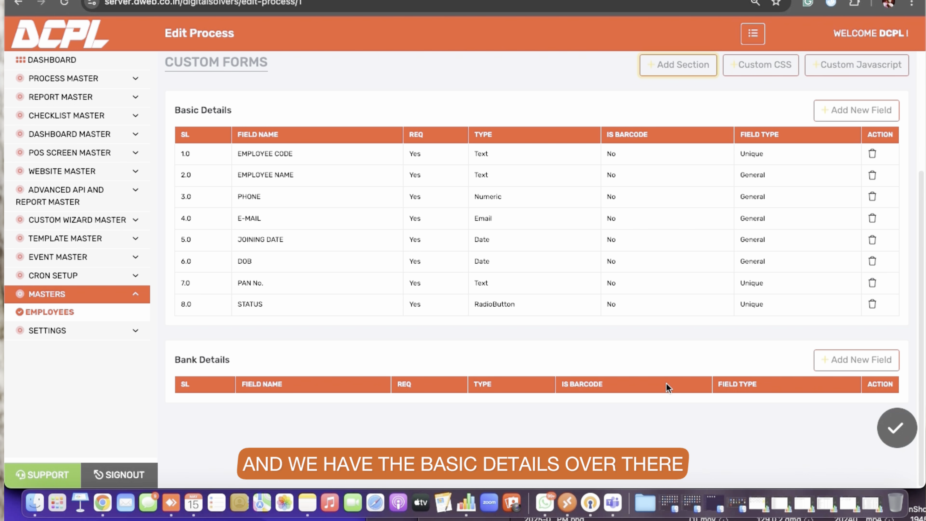
left_click(860, 365)
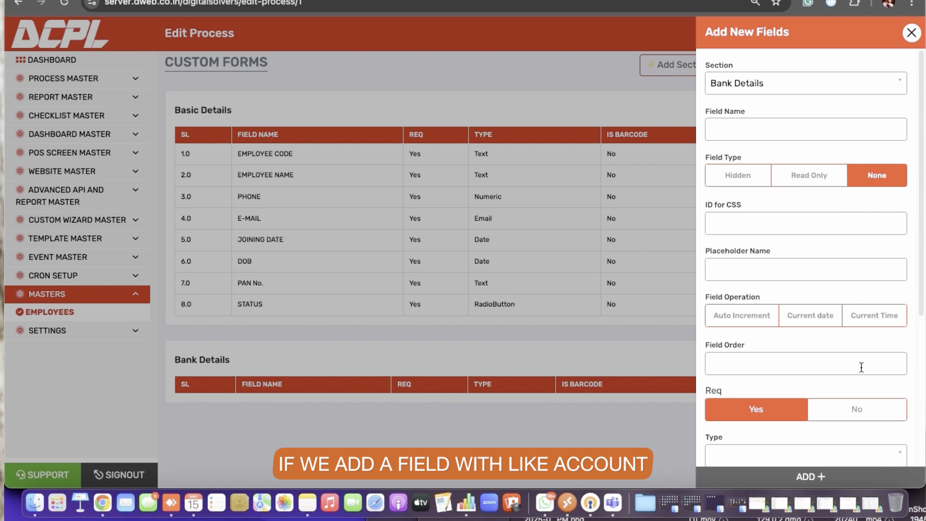
type("A/C")
key("BackSpace")
key("BackSpace")
type("BANK NAM")
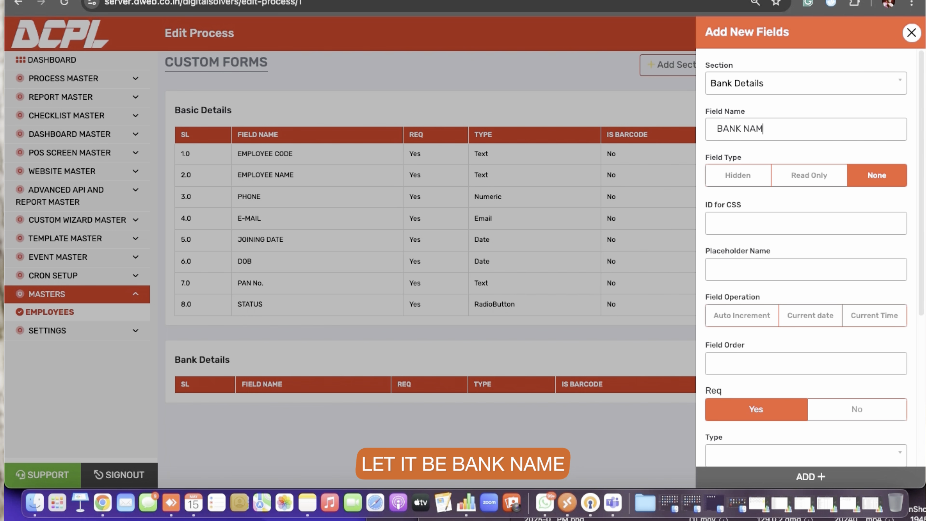
type("E")
key("super+a")
key("super+c")
key("Tab")
key("Tab")
key("Tab")
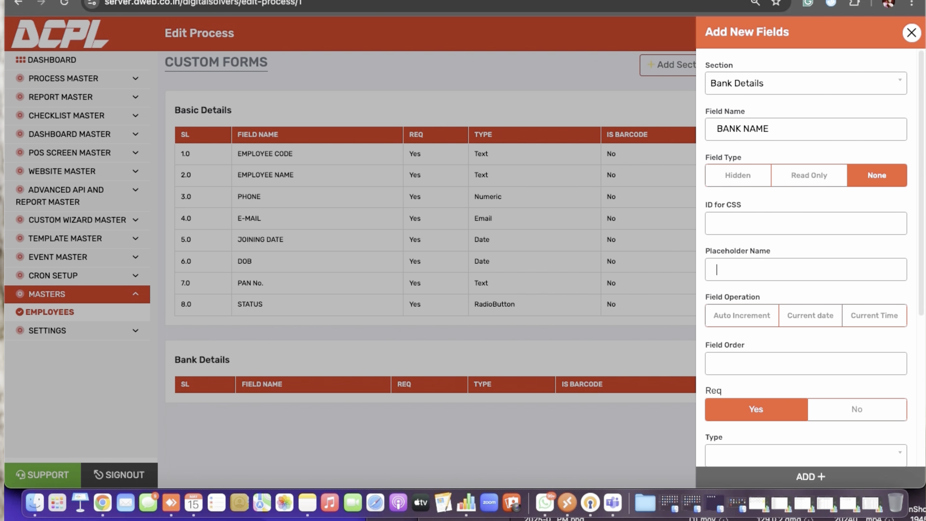
key("super+v")
type("1")
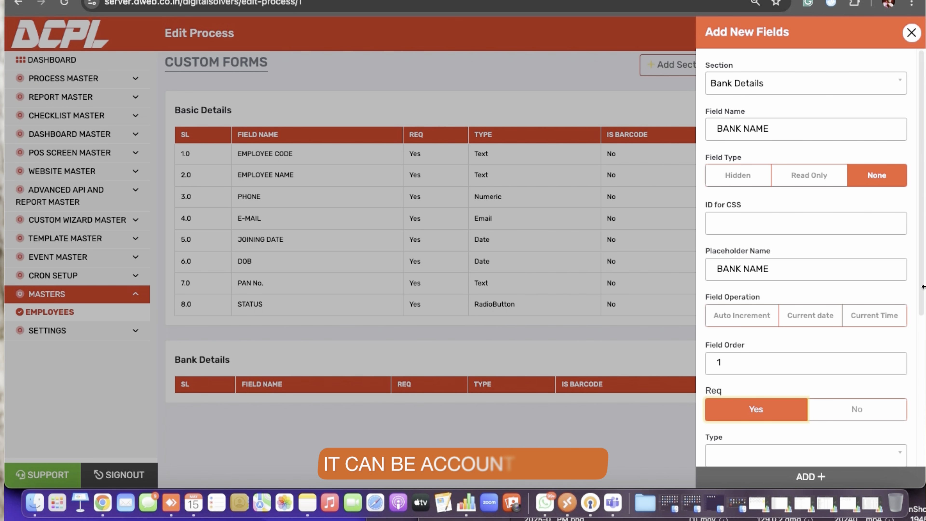
scroll(756, 223, "down", 6)
left_click(756, 222)
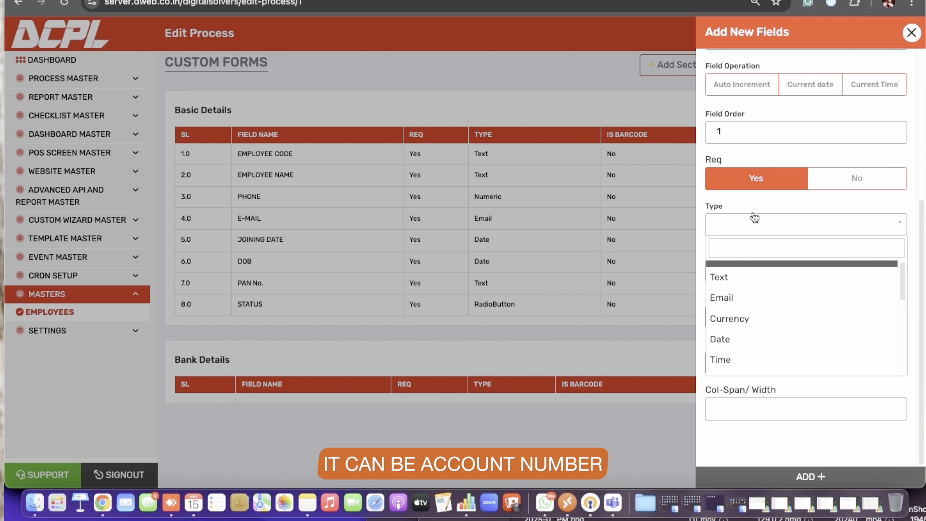
left_click(738, 275)
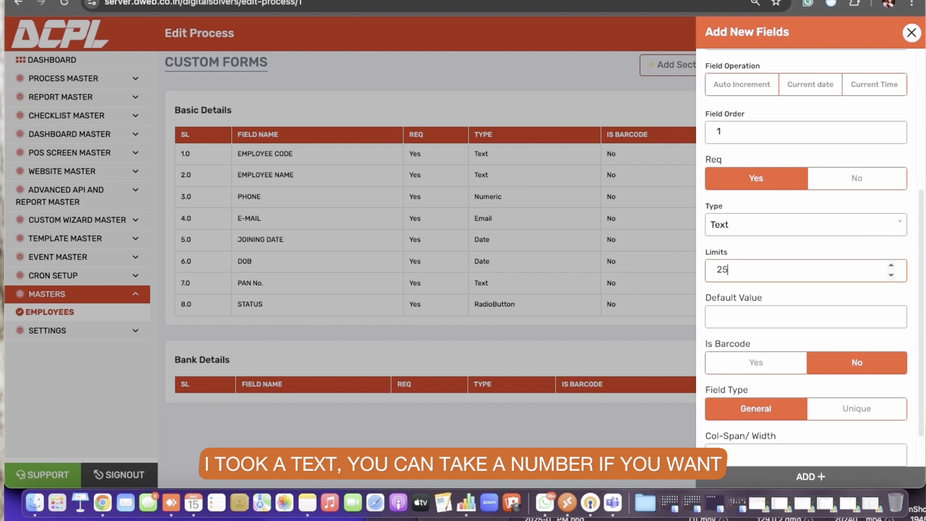
key("Tab")
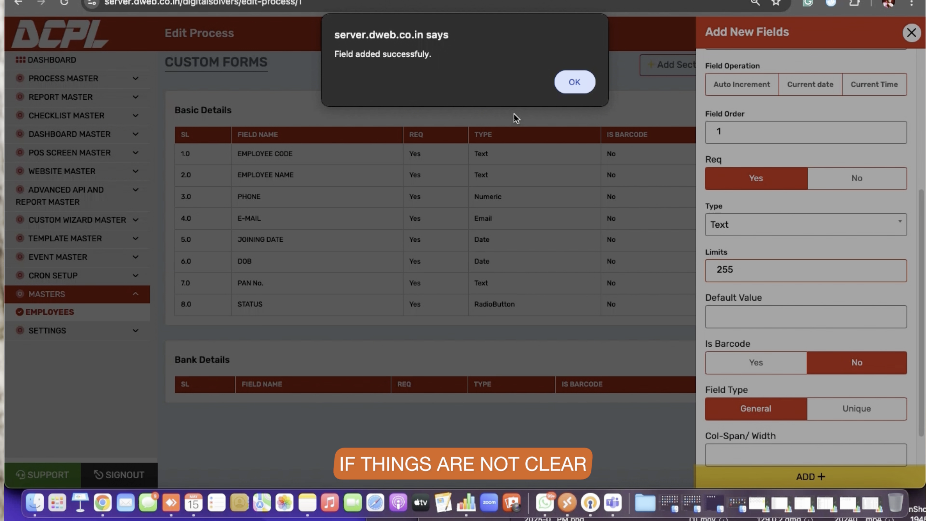
left_click(569, 84)
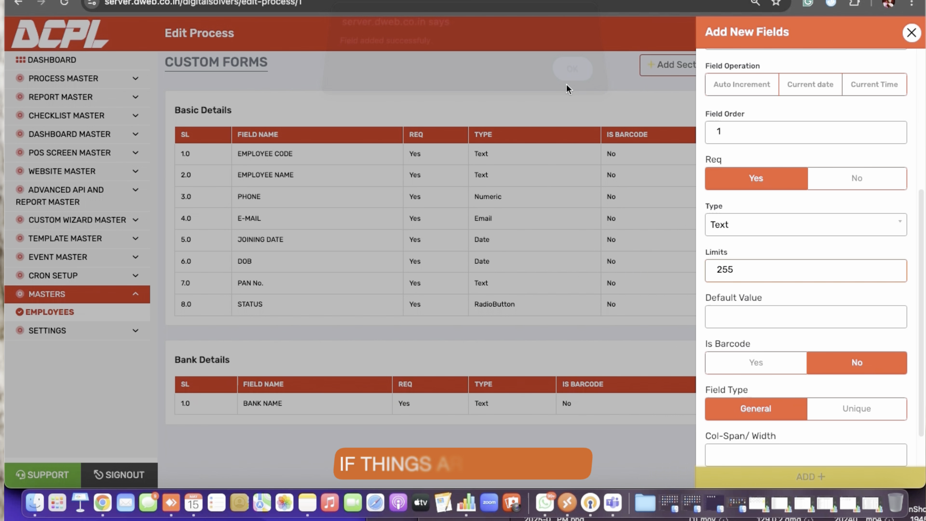
Add an ACC NUMBER text field to Bank Details with placeholder ACC NUMBER and field order 2
scroll(751, 138, "up", 6)
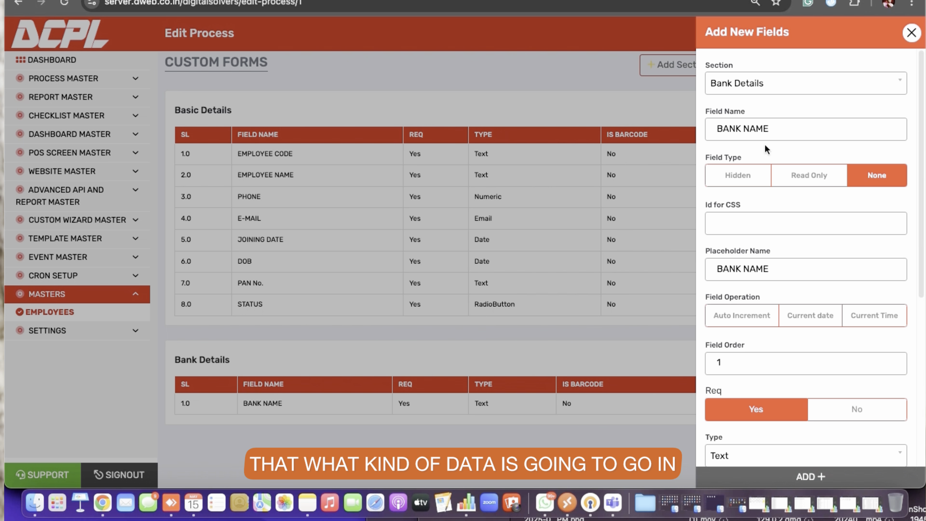
triple_click(751, 138)
type("ACC N")
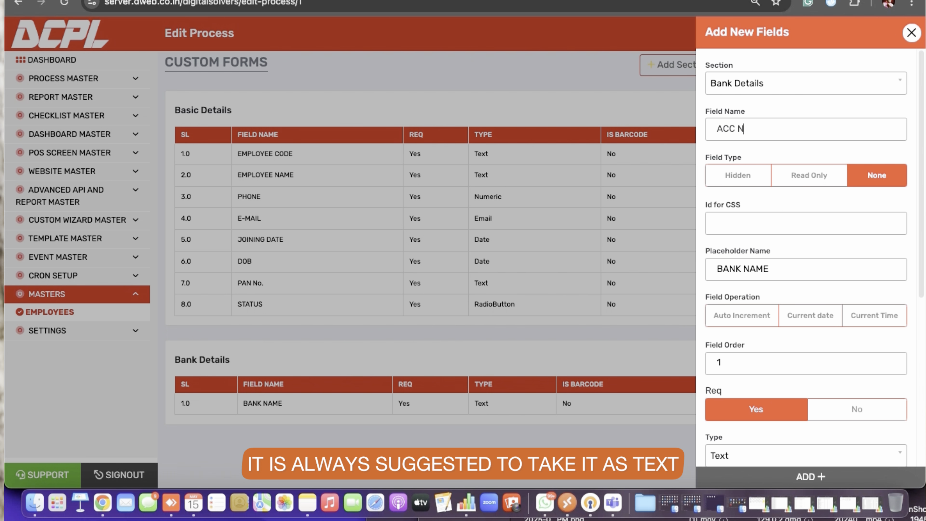
type("UMBER")
key("super+a")
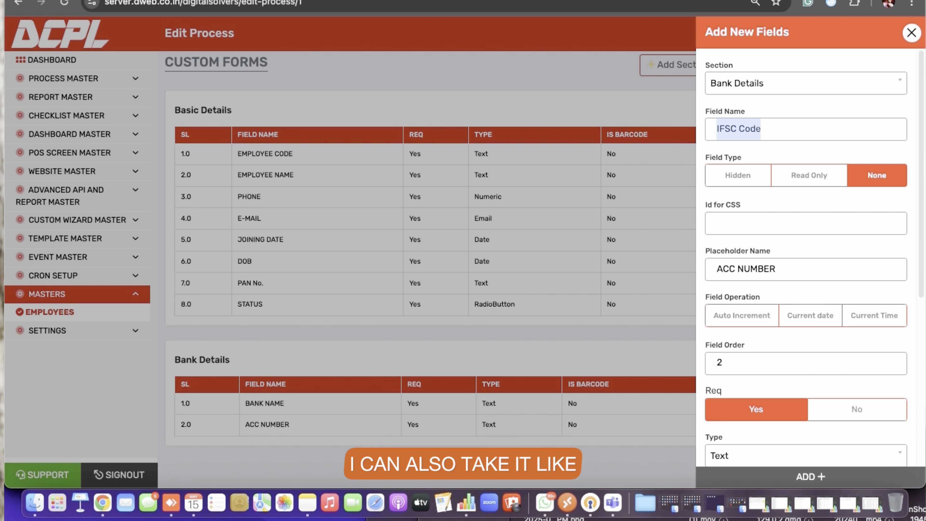
left_click(806, 269)
key("super+a")
type("IFSC Code")
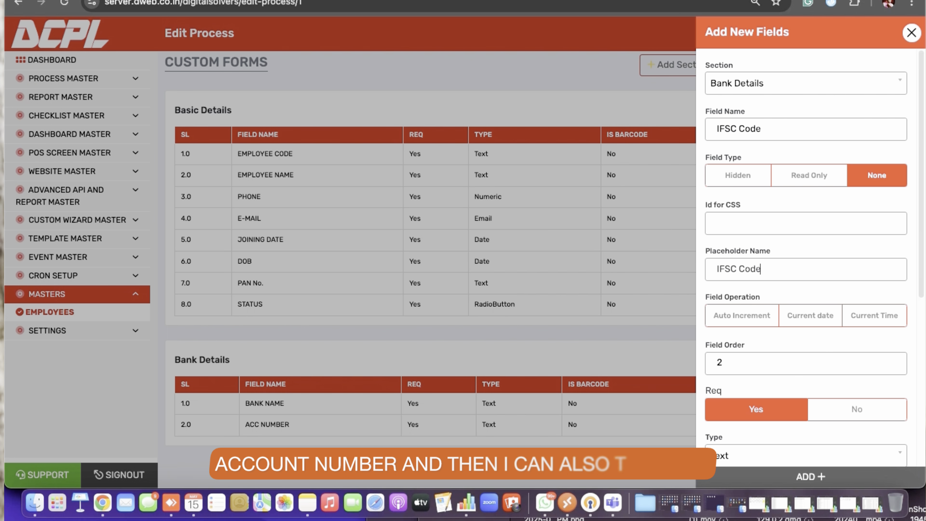
Add an IFSC Code field to Bank Details with placeholder IFSC Code and field order 3
key("Tab")
key("Tab")
type("3")
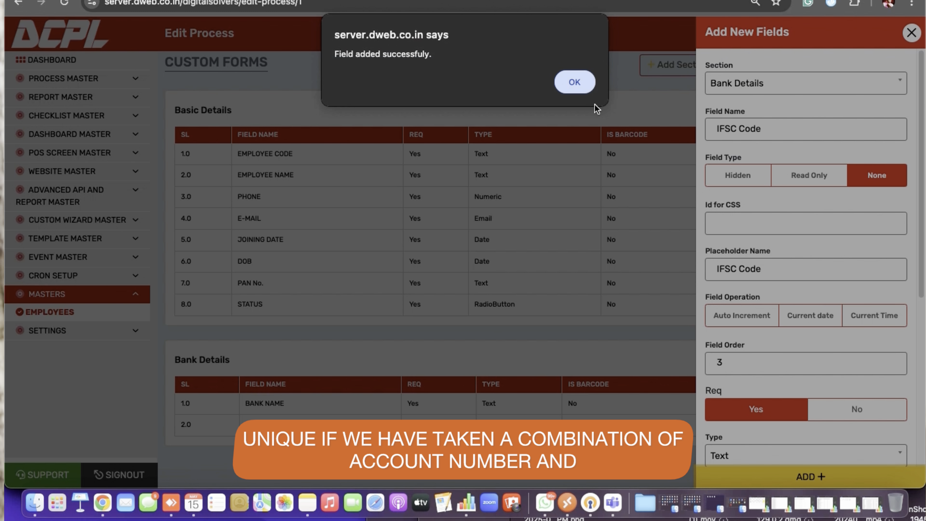
left_click(580, 82)
Start a Status field in Bank Details with placeholder Status, field order 4 and type Dropdown Single
triple_click(720, 131)
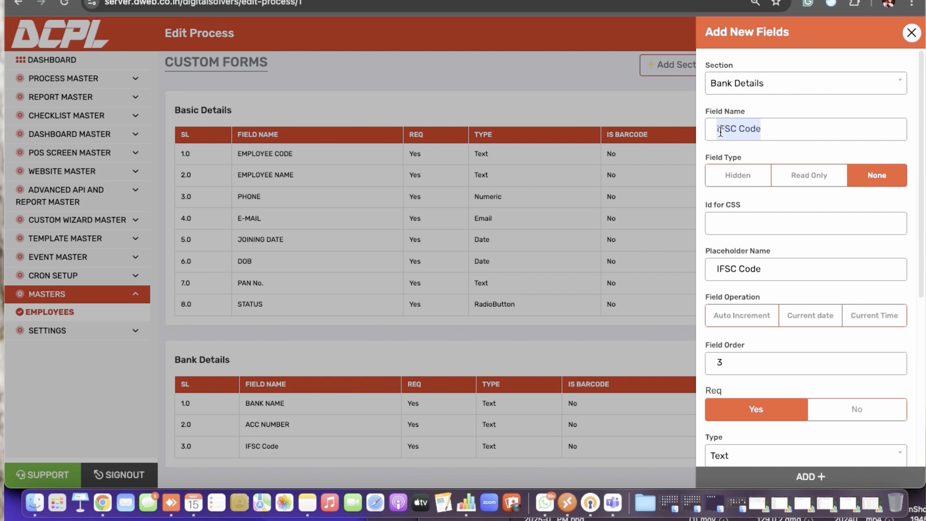
type("Status")
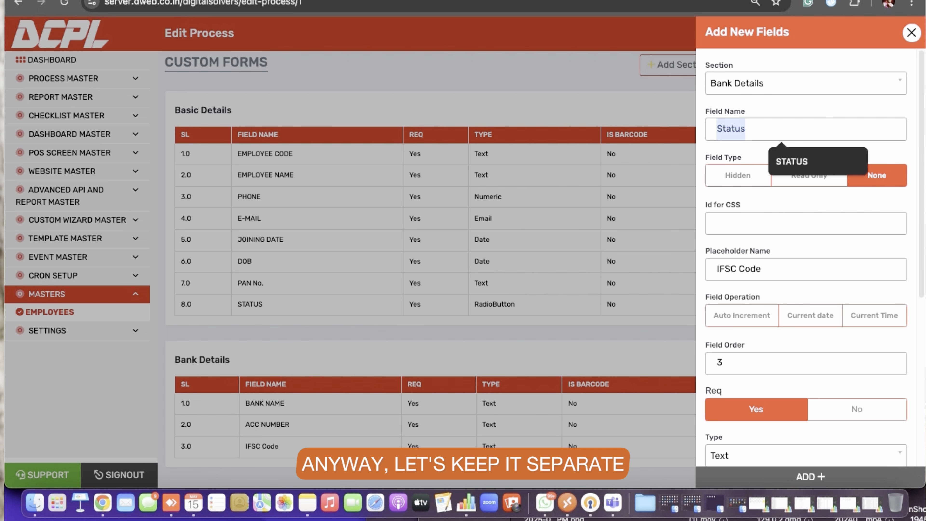
key("super+c")
key("Tab")
key("Tab")
key("Tab")
key("super+v")
key("Tab")
key("Tab")
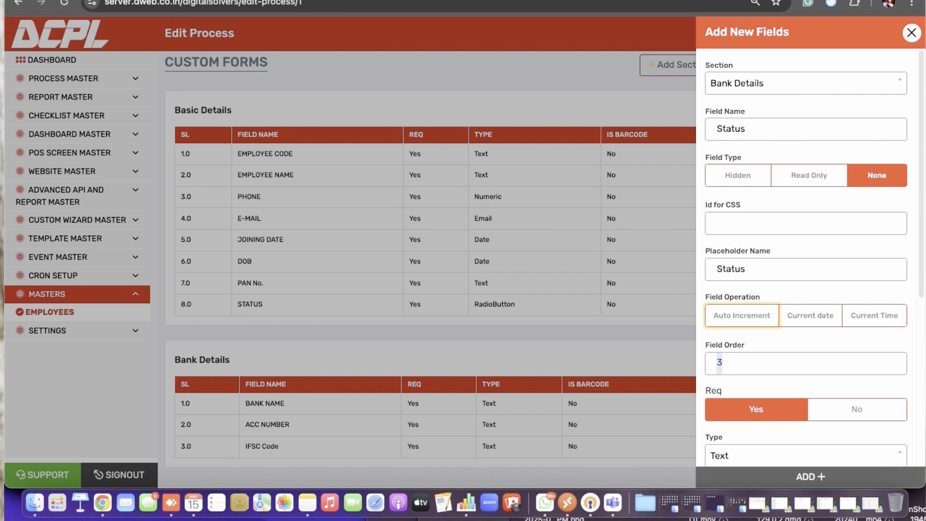
type("4")
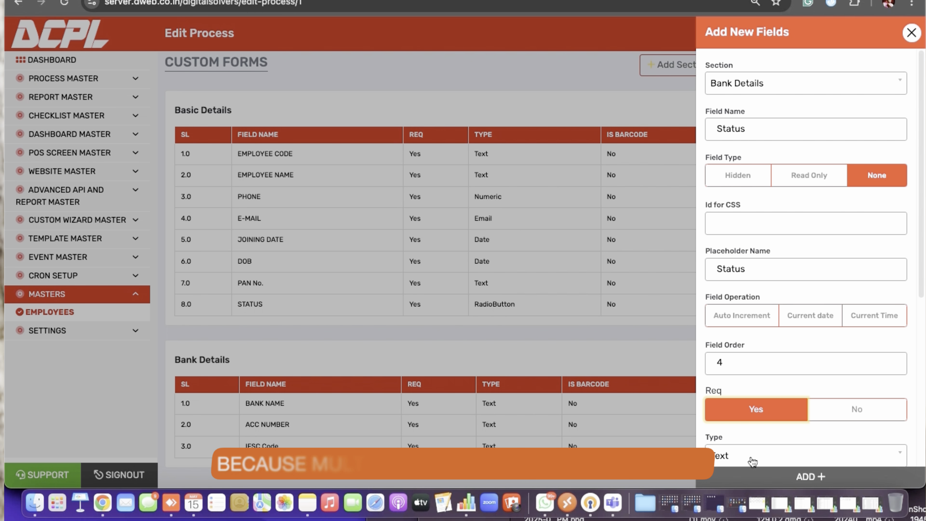
left_click(765, 454)
type("drop")
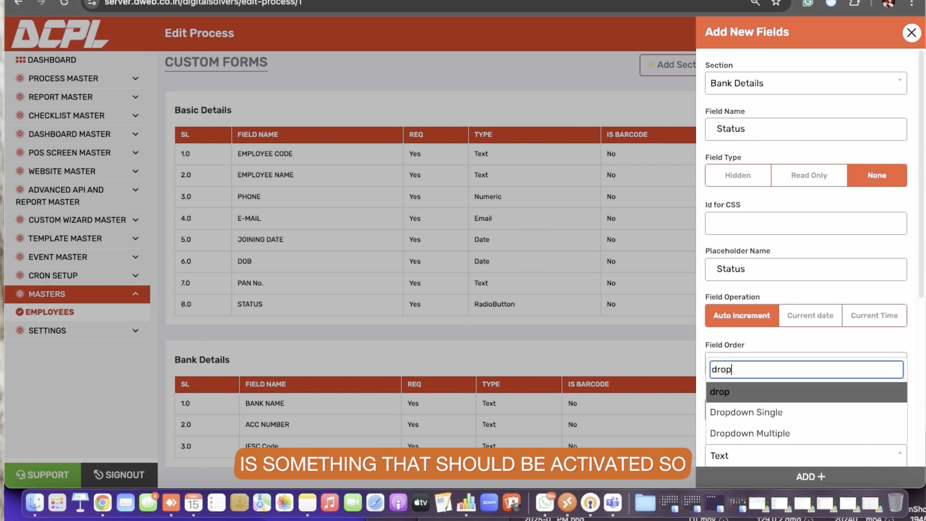
key("Down")
key("Return")
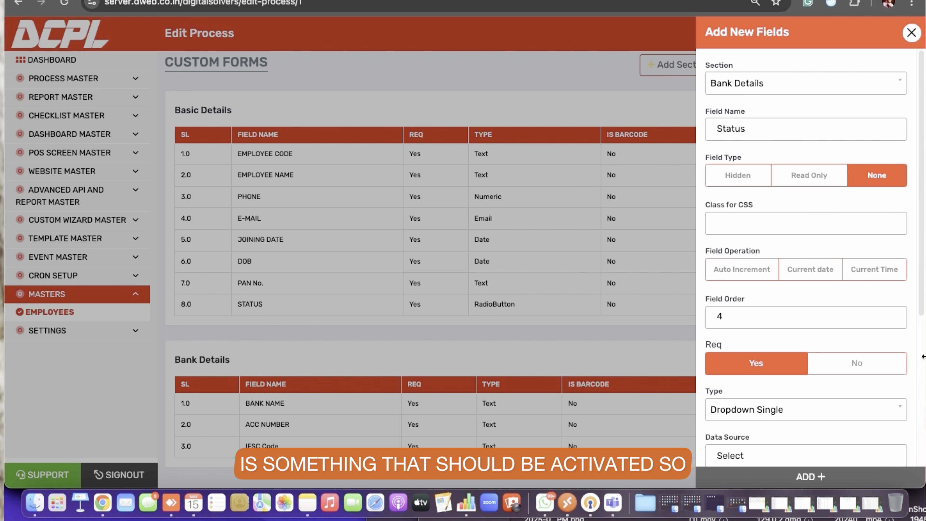
Set the Status field's data source to Custom with options Active,Suspend and add the field
left_click_drag(921, 302, 922, 372)
left_click(750, 365)
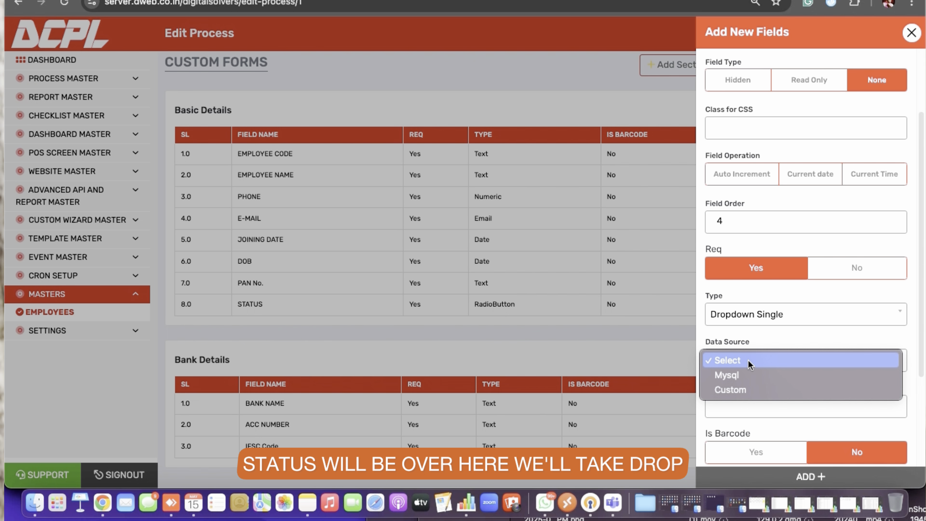
left_click(743, 390)
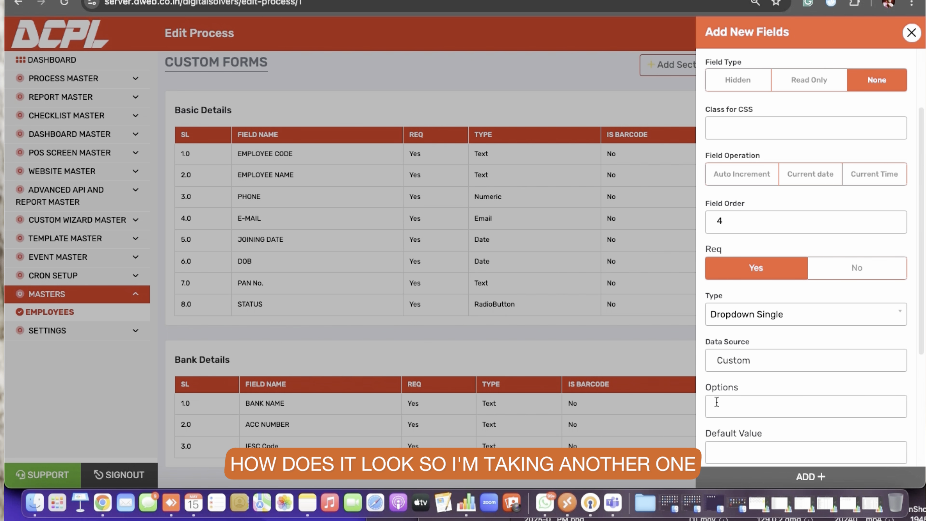
left_click(716, 403)
type("Active")
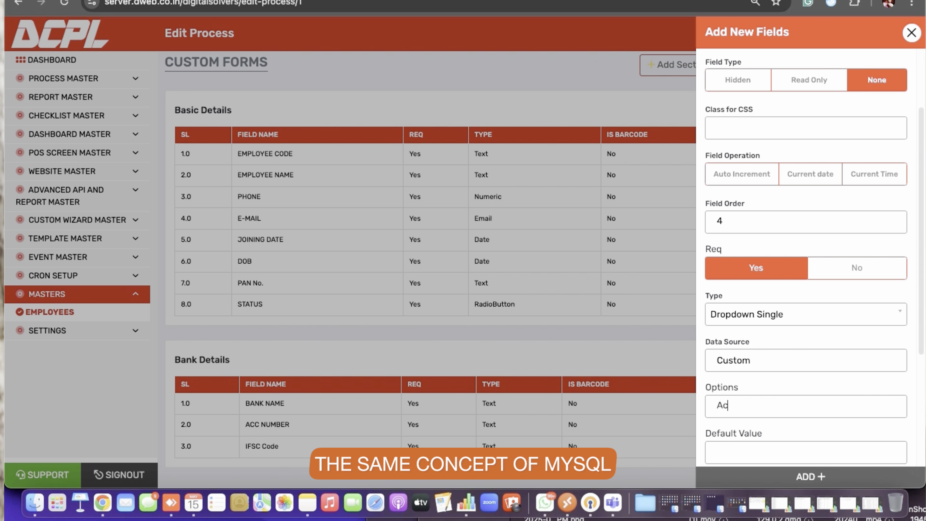
type(",Suspend")
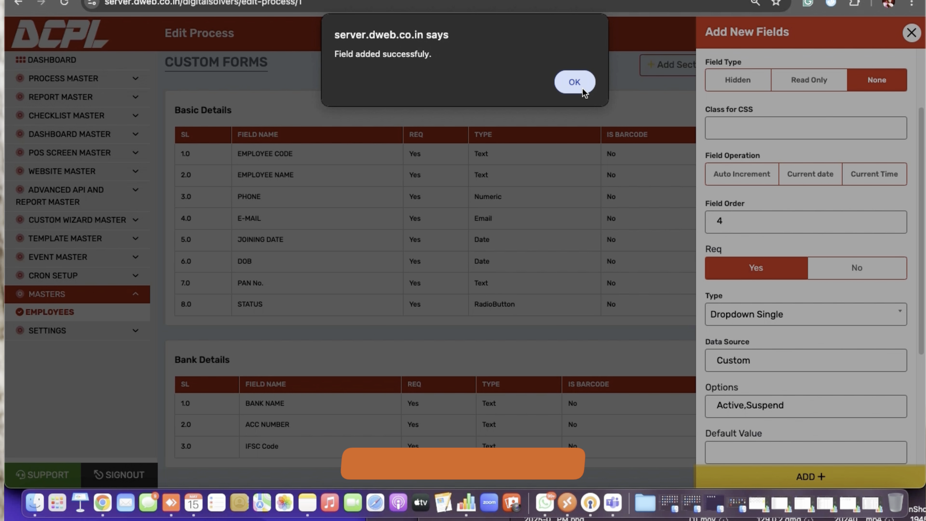
left_click(574, 81)
Open the Employees entry form and add three rows to the Bank Details table
left_click(896, 428)
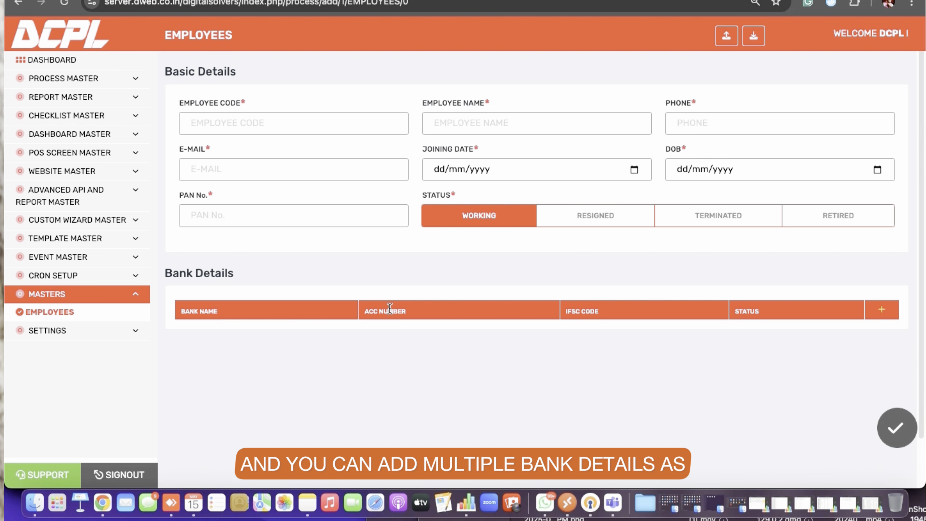
left_click(879, 310)
left_click(880, 310)
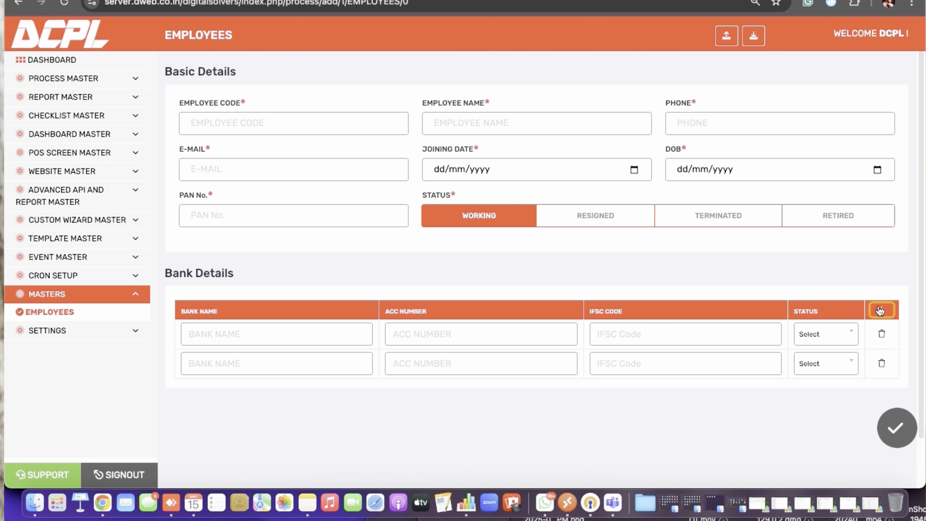
left_click(880, 310)
left_click(796, 341)
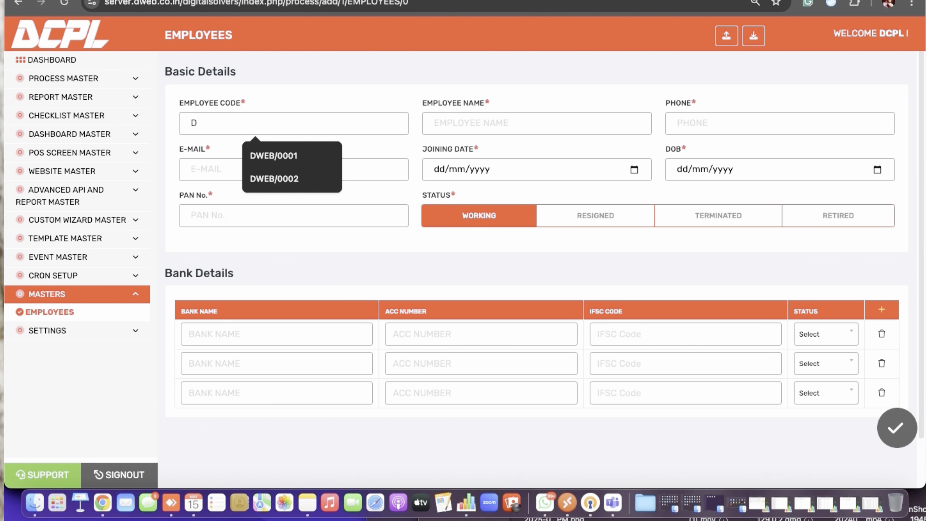
Set the employee code to DWEB/0003 and enter the employee's full name
key("Down")
key("Down")
key("Return")
key("BackSpace")
type("3")
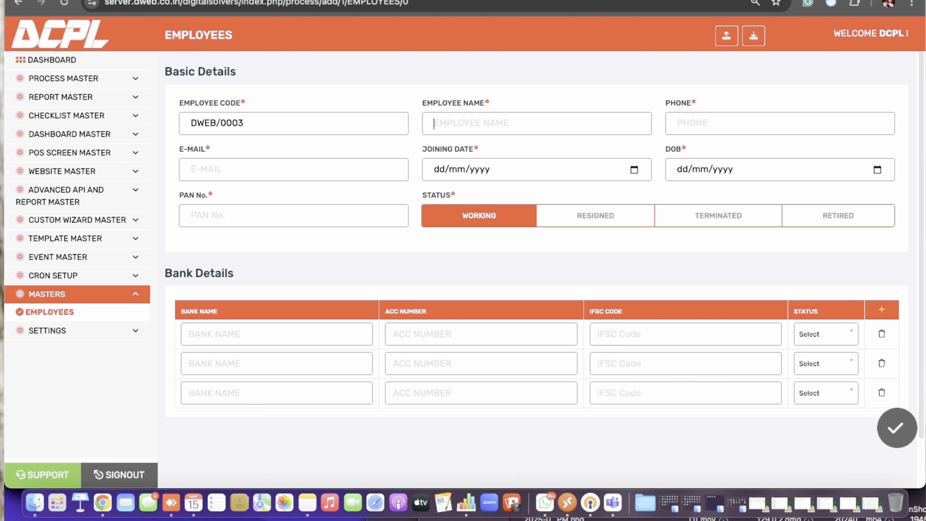
key("Tab")
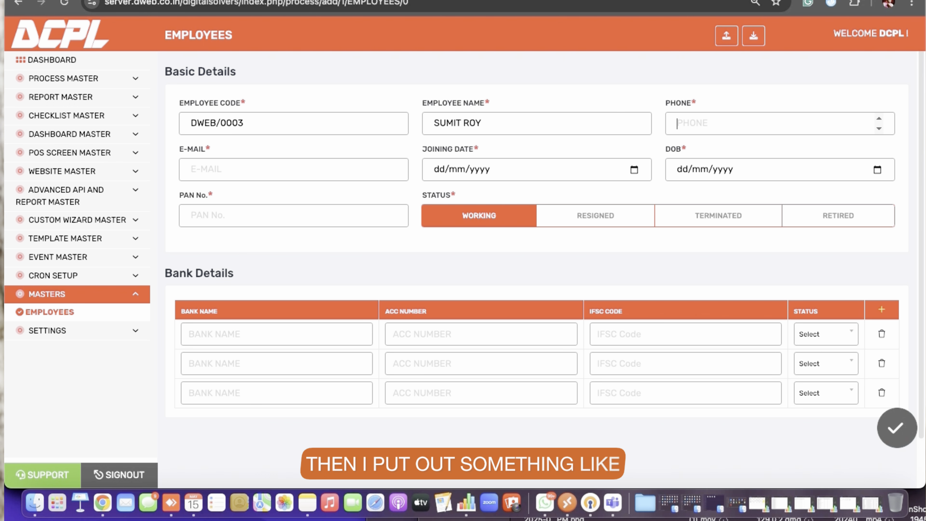
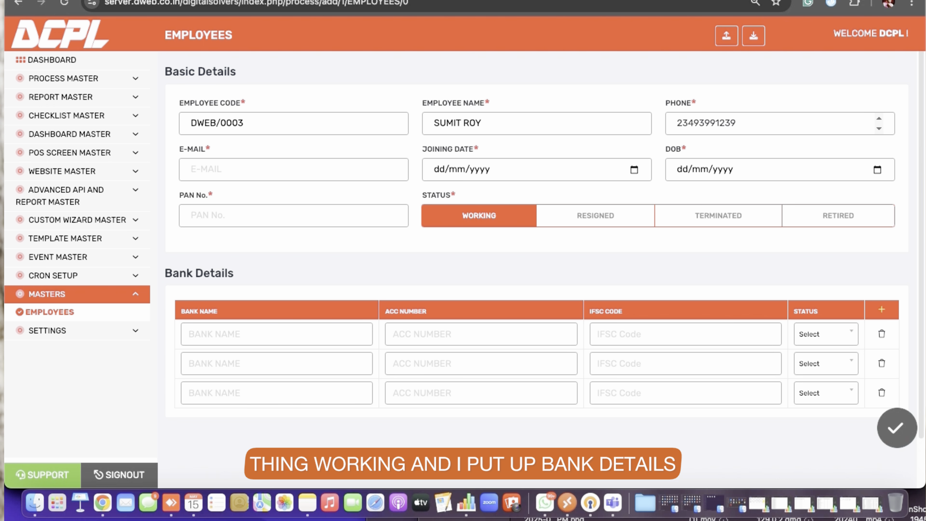
Enter the employee's phone number and e-mail address and save the new employee entry
key("Tab")
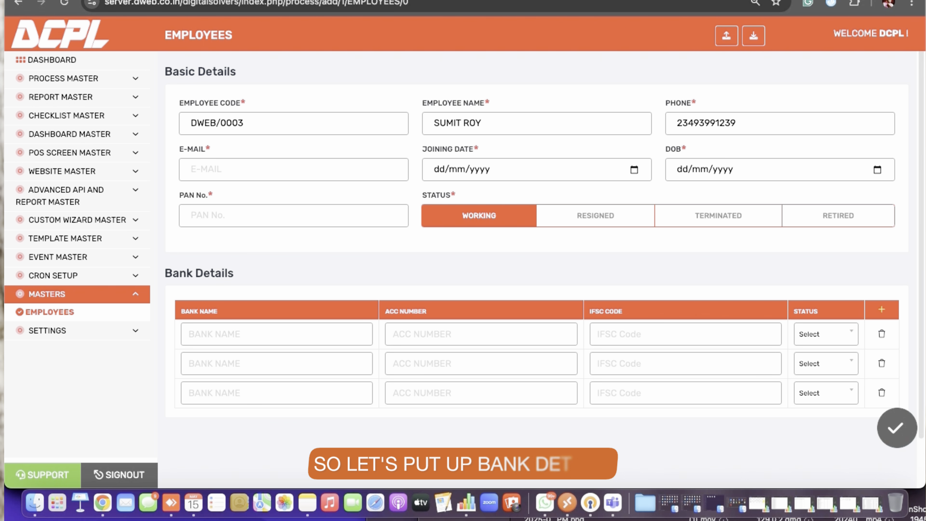
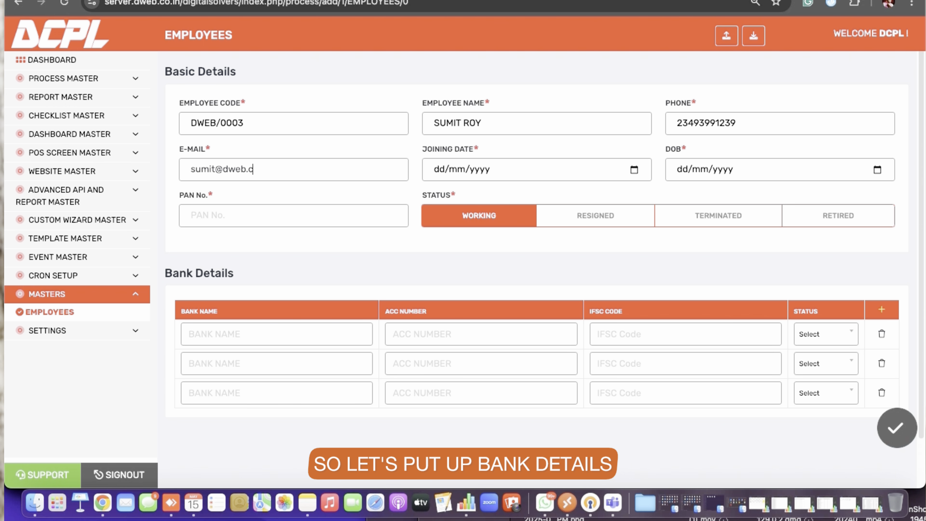
key("Tab")
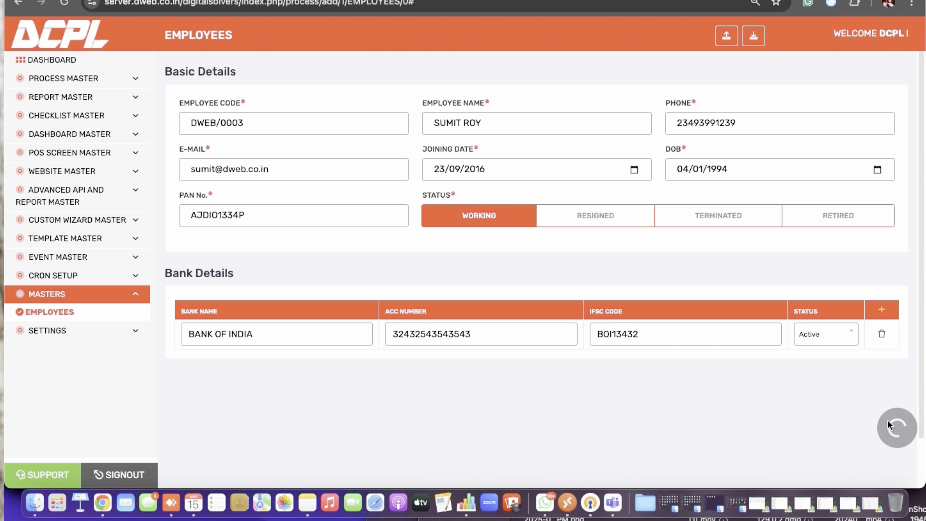
left_click(897, 427)
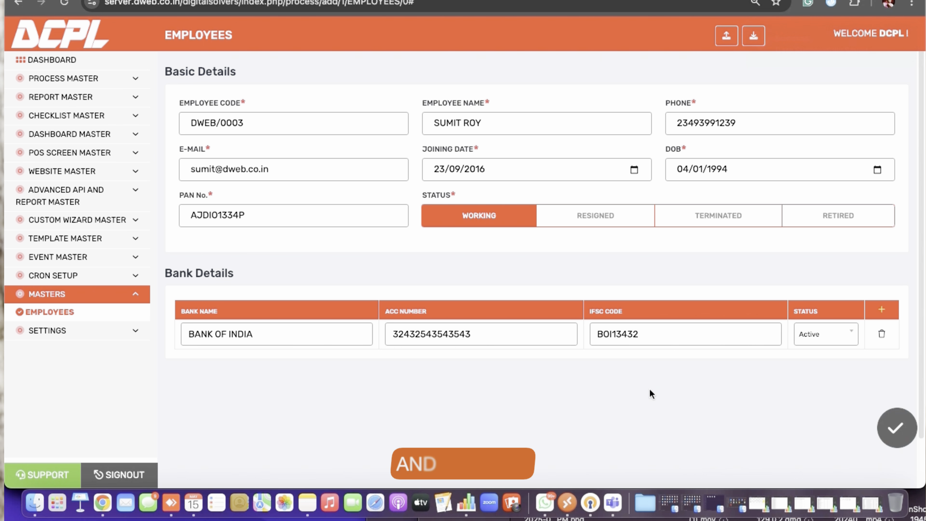